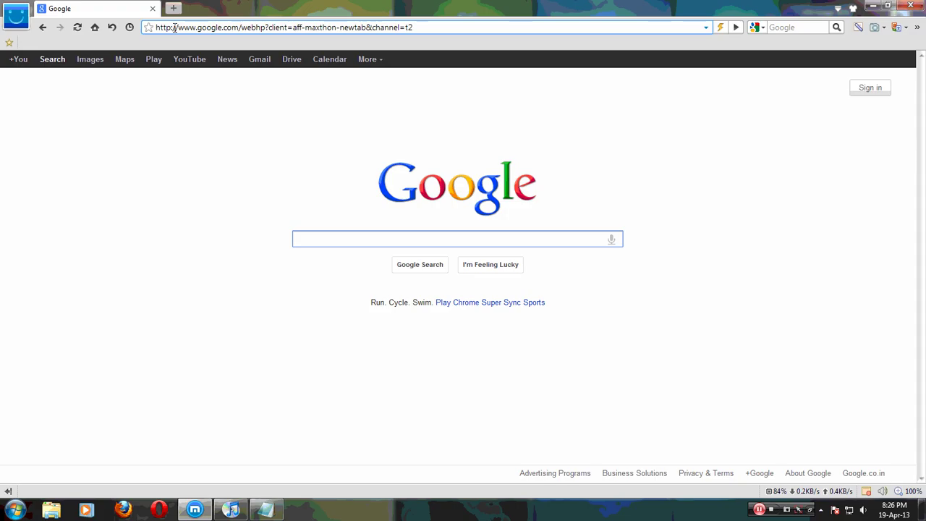
pyautogui.click(176, 27)
pyautogui.rightClick(183, 31)
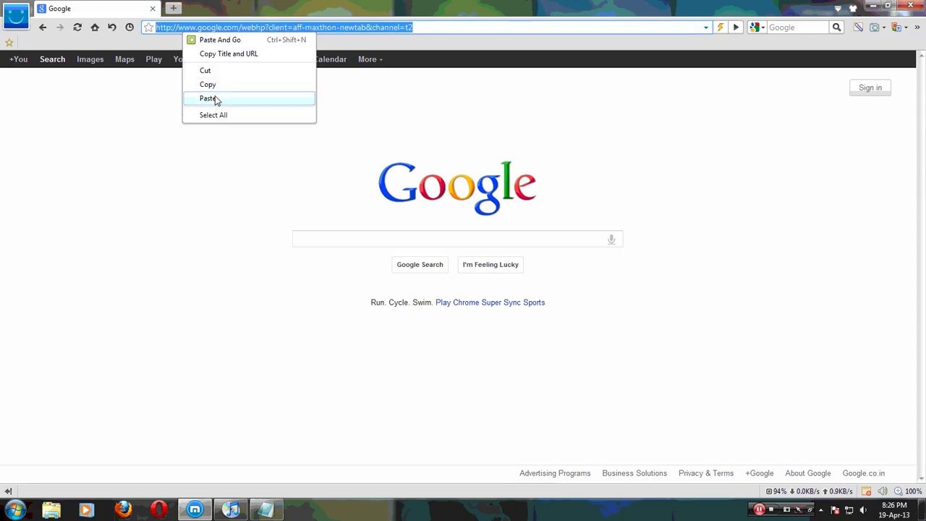
pyautogui.click(207, 97)
pyautogui.press('Return')
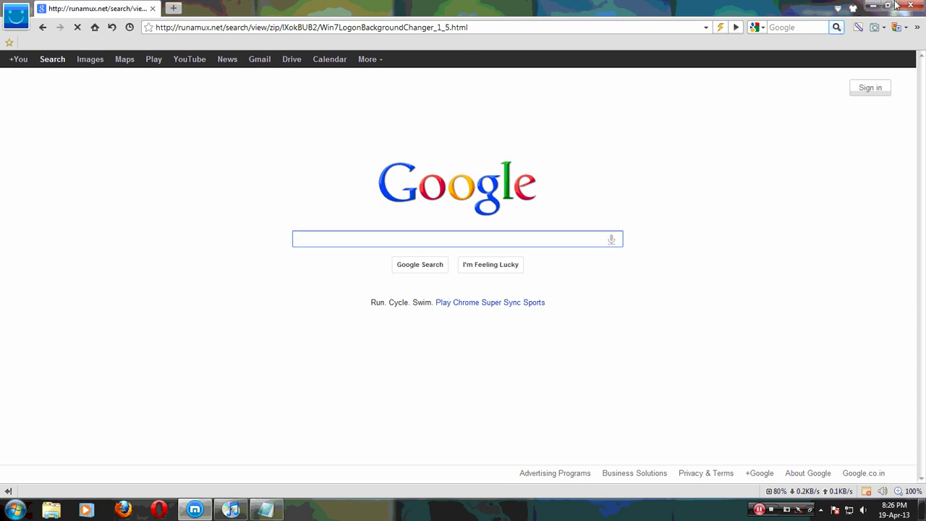
pyautogui.click(874, 6)
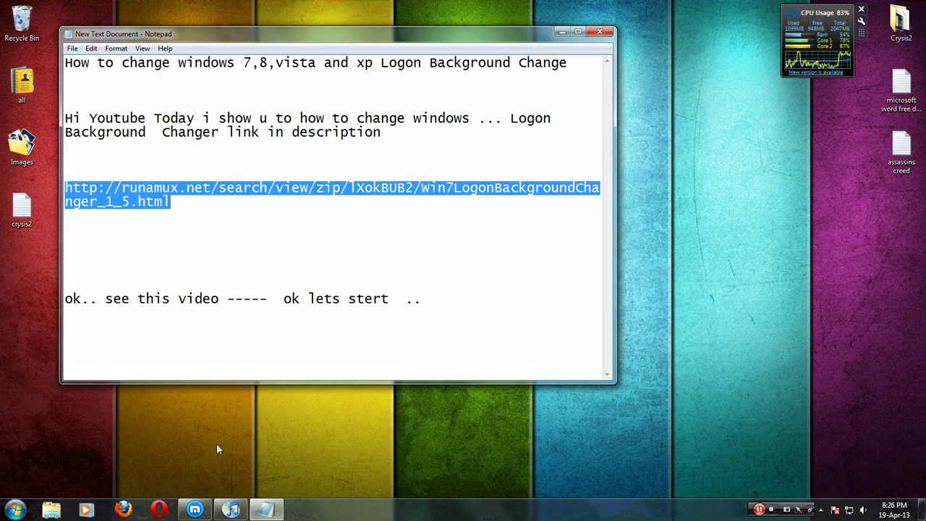
pyautogui.click(209, 511)
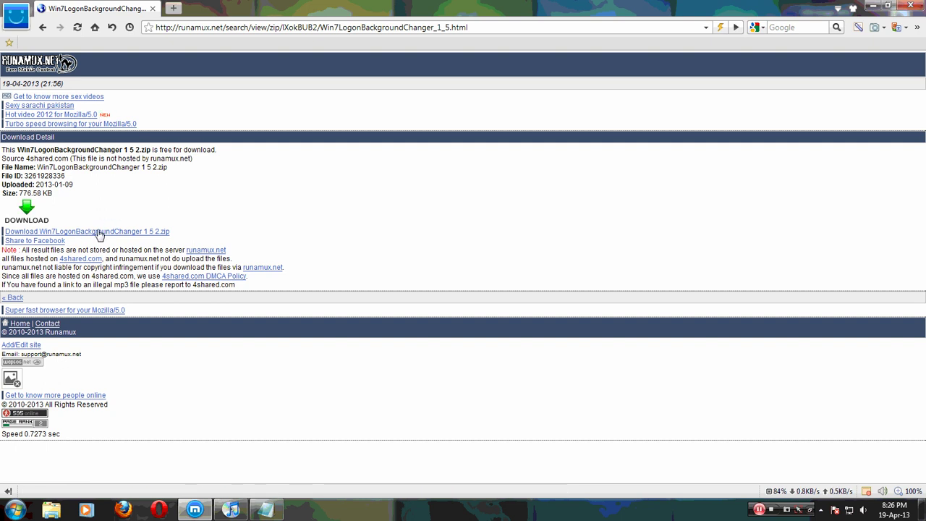
# - Download Win7LogonBackgroundChanger 1 5 2.zip from its download page and return to the desktop
pyautogui.click(99, 233)
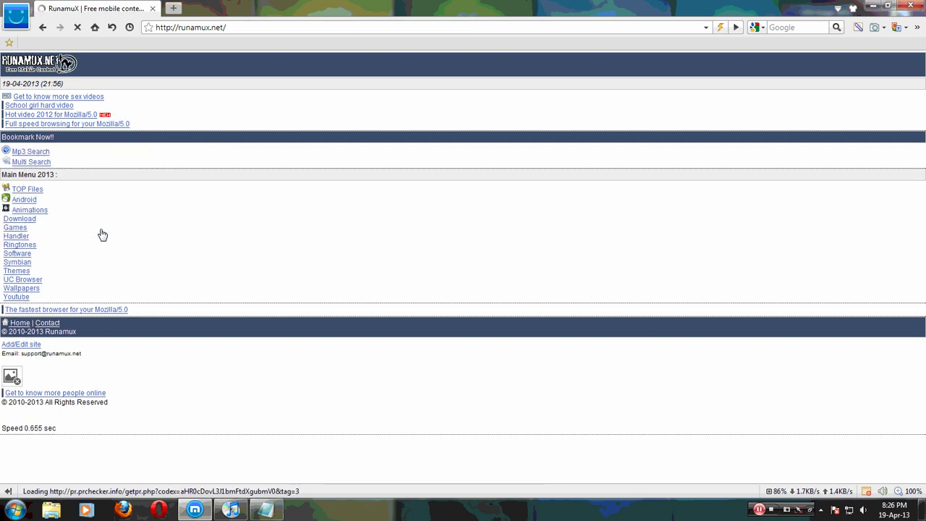
pyautogui.click(43, 27)
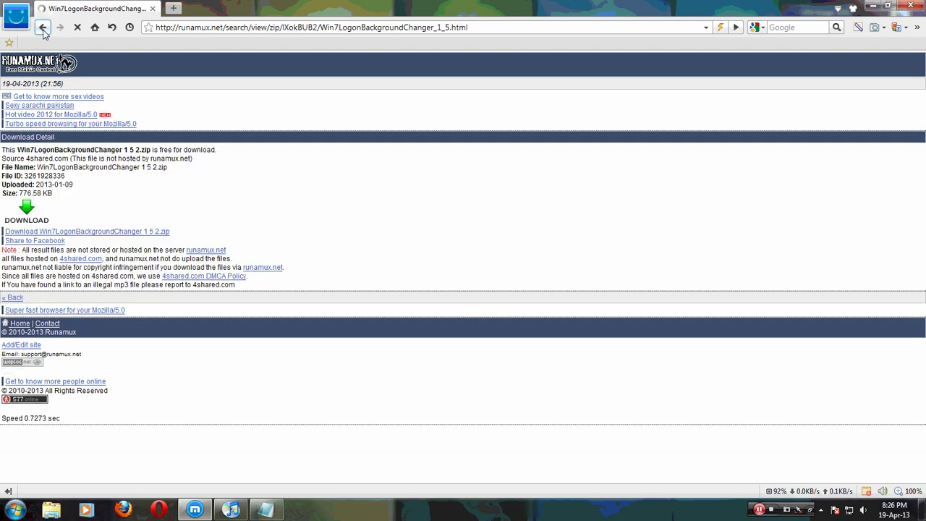
pyautogui.click(155, 233)
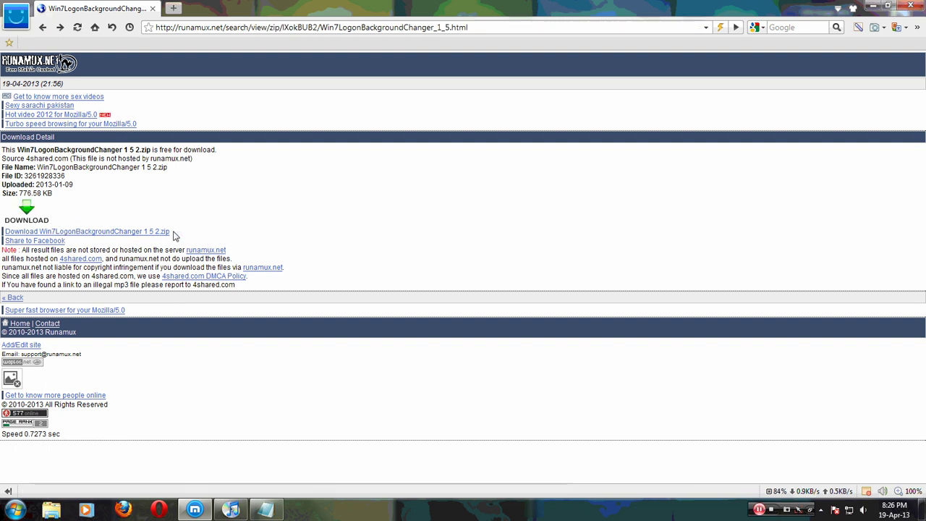
pyautogui.click(531, 327)
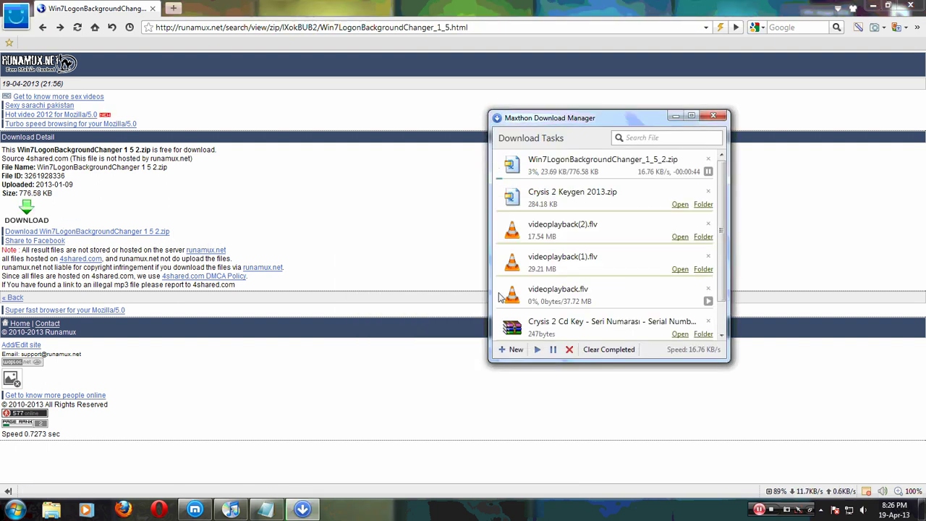
pyautogui.click(872, 6)
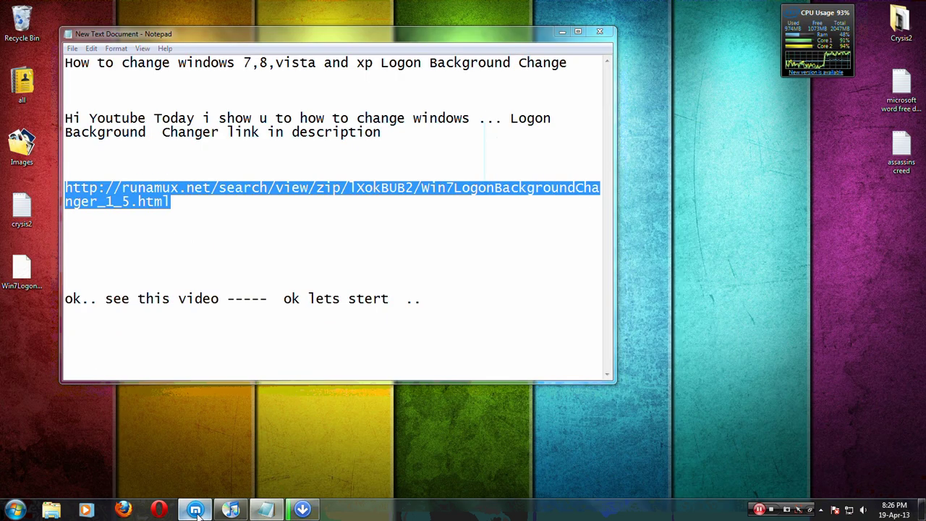
pyautogui.click(195, 509)
pyautogui.click(152, 8)
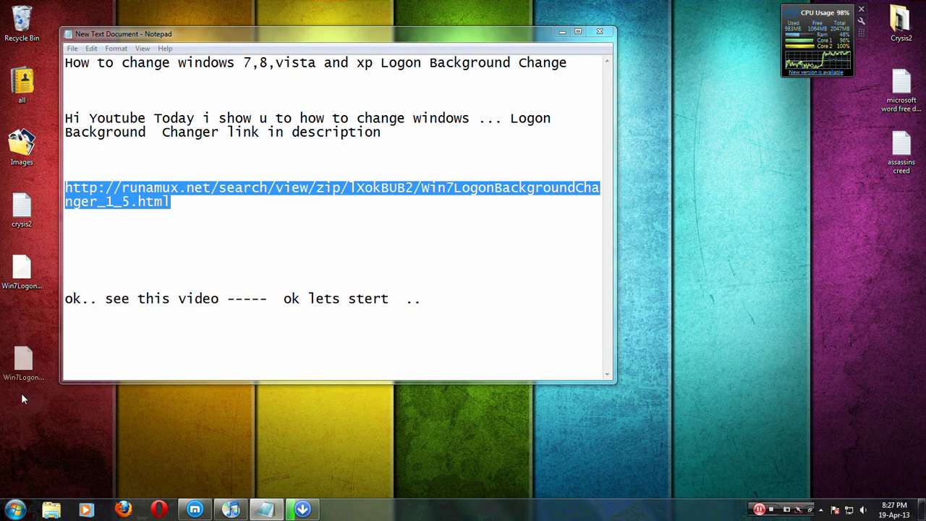
# - Move the partial Win7LogonBackgroundChanger download file to the teal stripe of the desktop and minimize the open Notepad note
pyautogui.moveTo(21, 393); pyautogui.dragTo(723, 232)
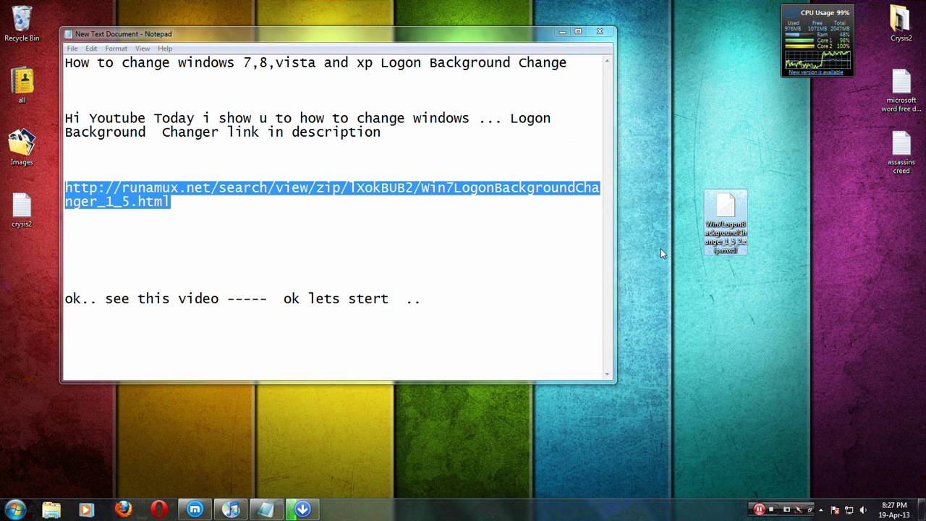
pyautogui.rightClick(682, 216)
pyautogui.click(683, 208)
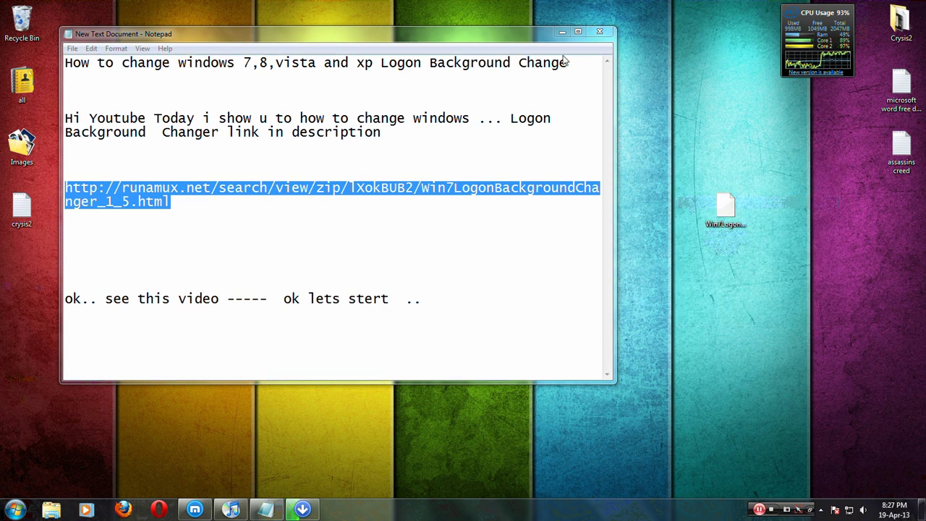
pyautogui.click(144, 292)
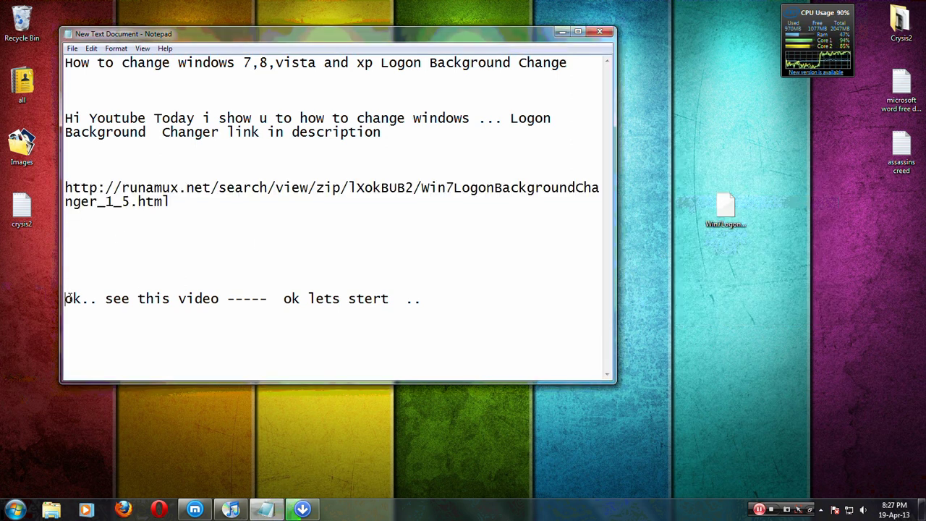
pyautogui.moveTo(67, 299); pyautogui.dragTo(449, 330)
pyautogui.click(426, 332)
pyautogui.click(562, 32)
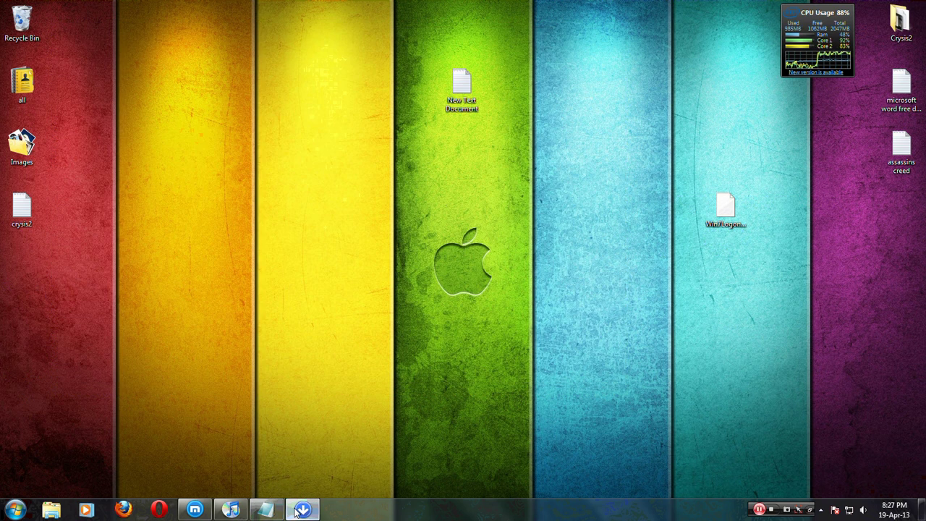
# - Check the progress of the Win7LogonBackgroundChanger download in Maxthon Download Manager, leaving its window minimized
pyautogui.click(297, 511)
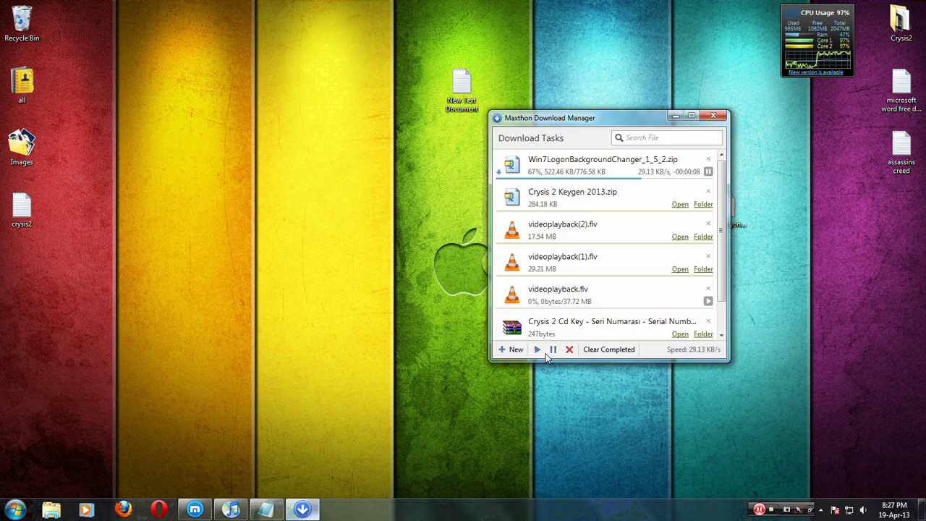
pyautogui.click(676, 117)
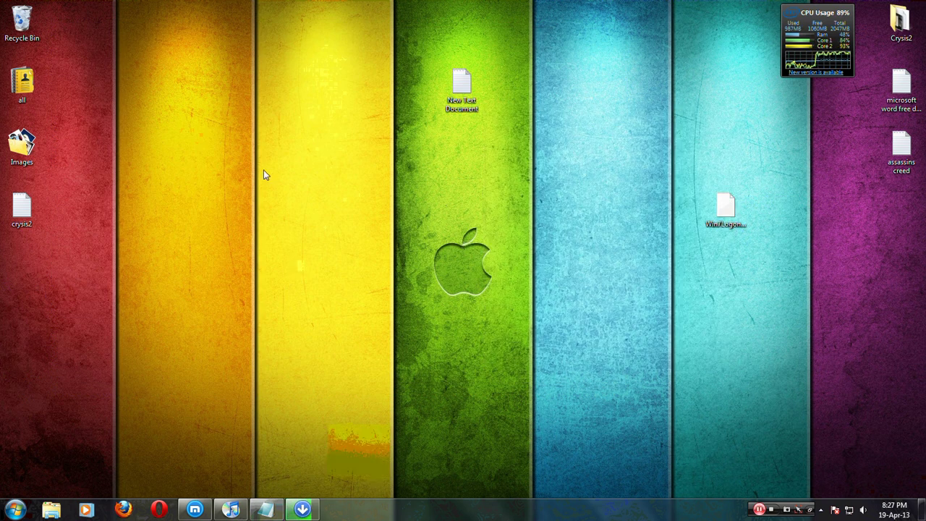
pyautogui.rightClick(264, 171)
pyautogui.click(302, 217)
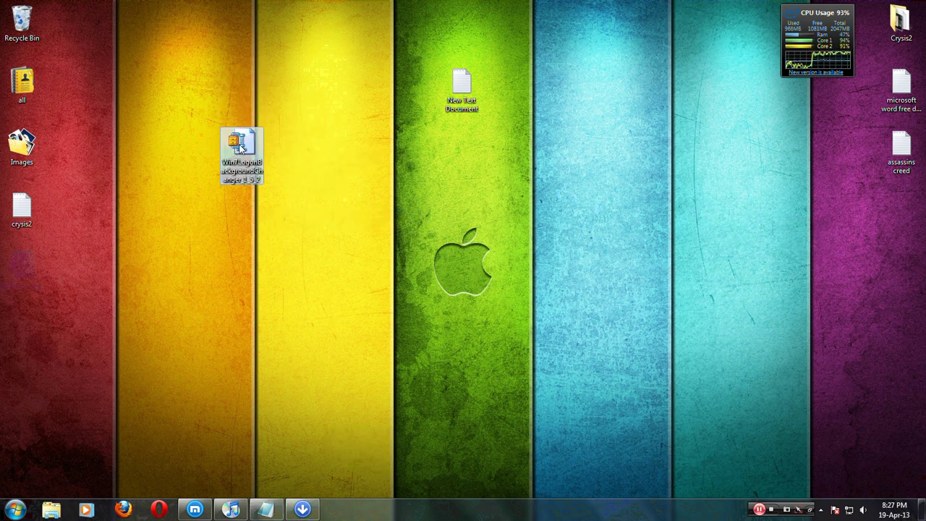
# - Extract the Win7LogonBackgroundChanger archive onto the desktop and place the extracted folder on the teal stripe
pyautogui.rightClick(241, 145)
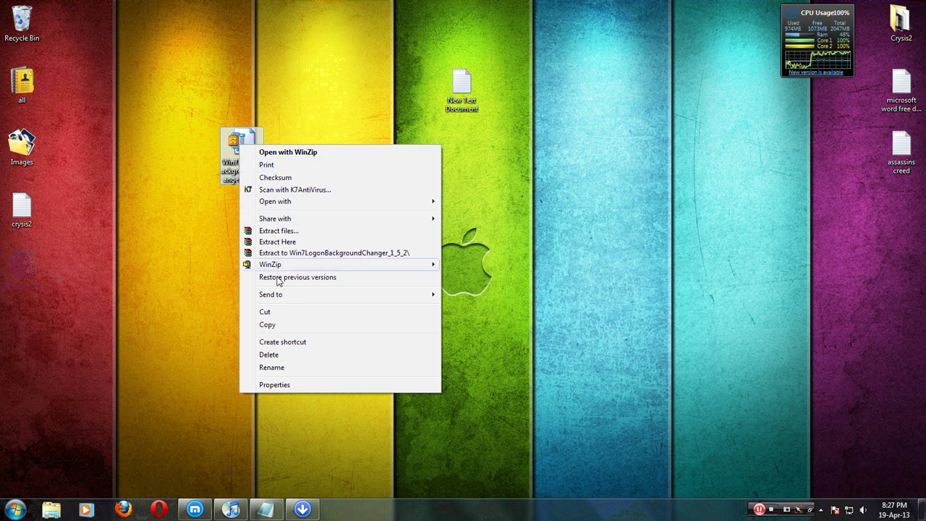
pyautogui.click(283, 242)
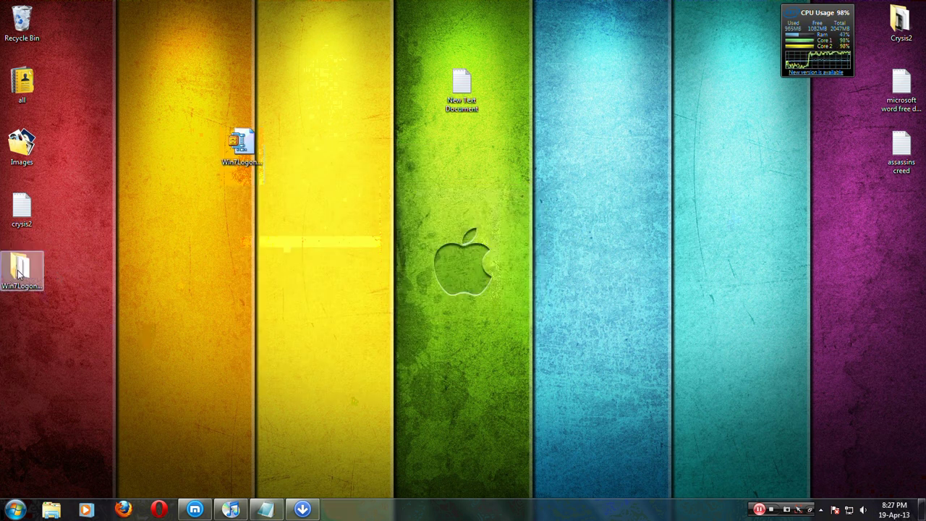
pyautogui.moveTo(20, 269); pyautogui.dragTo(726, 149)
pyautogui.doubleClick(726, 146)
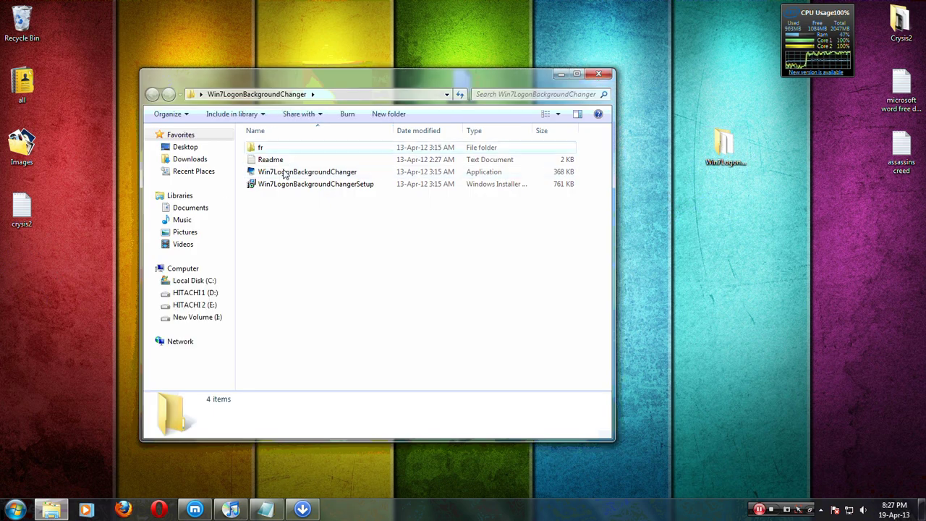
pyautogui.click(599, 75)
# - Lock the computer to view the current Windows logon background
pyautogui.press('super')
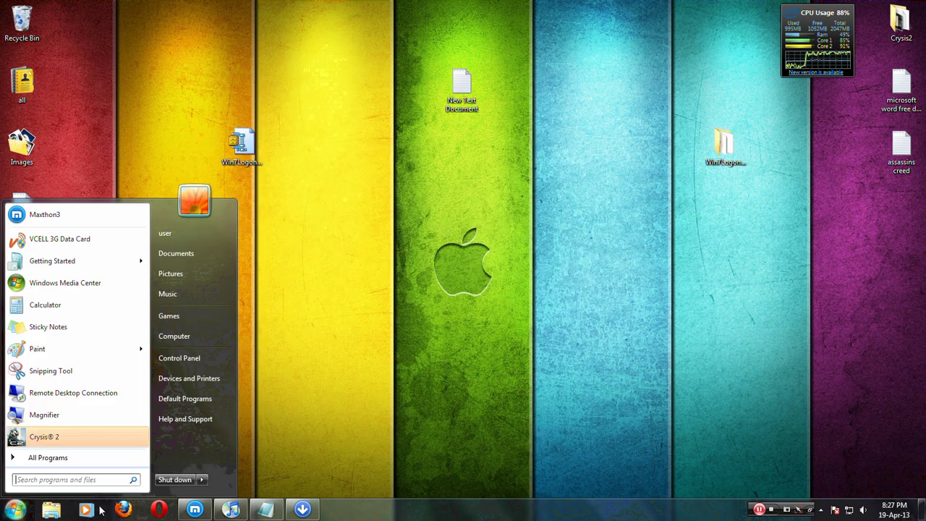
pyautogui.click(204, 480)
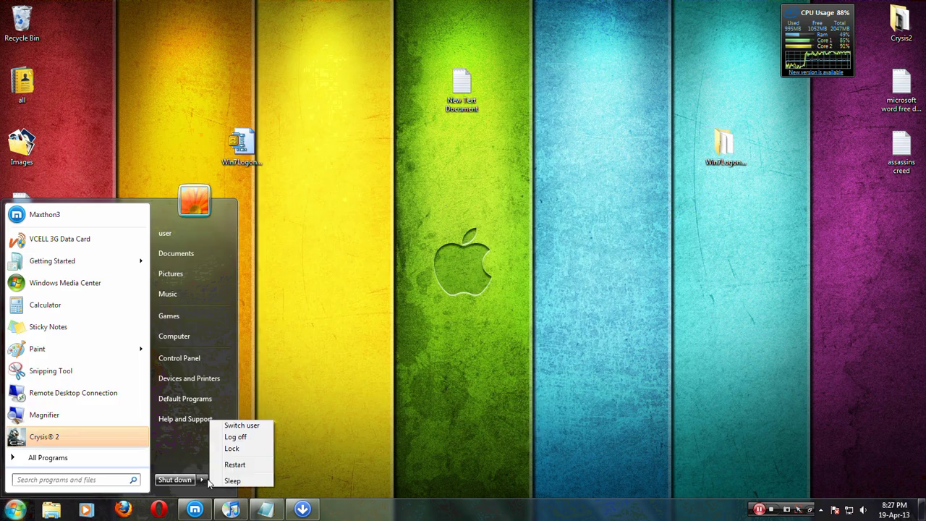
pyautogui.click(232, 448)
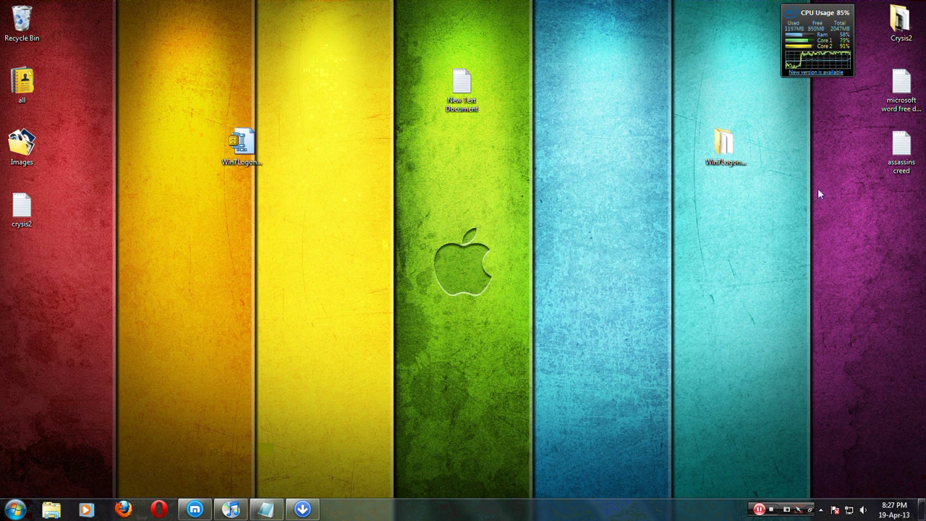
# - Read the Readme in the extracted Win7LogonBackgroundChanger folder down to the usage instructions, then close it
pyautogui.doubleClick(725, 144)
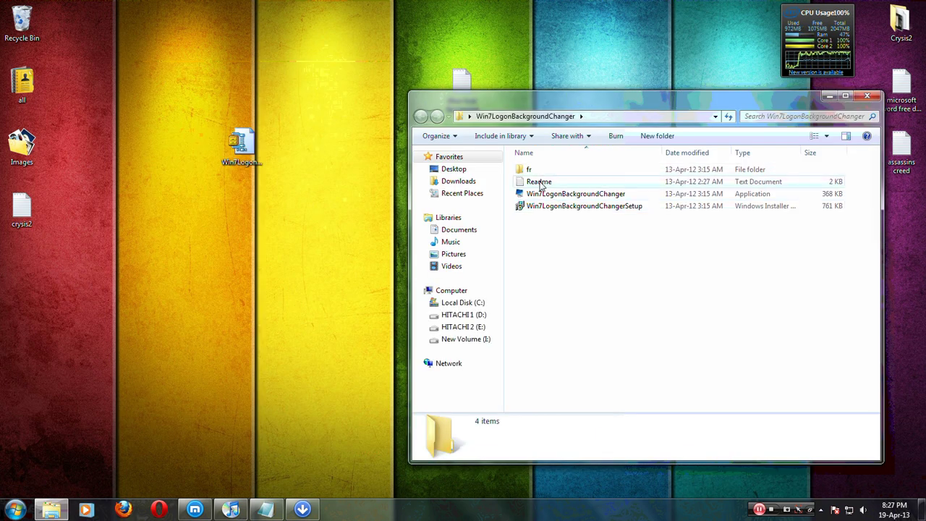
pyautogui.doubleClick(539, 183)
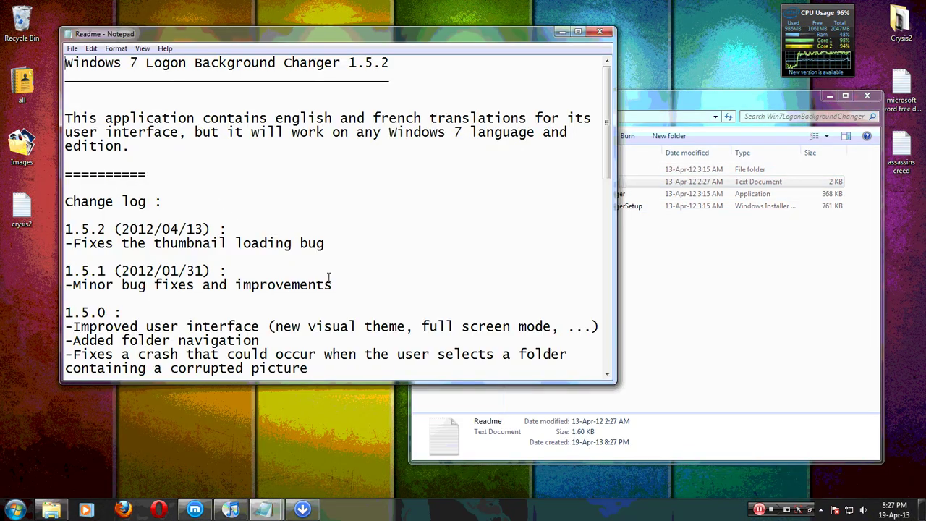
pyautogui.scroll(-3, 320, 293)
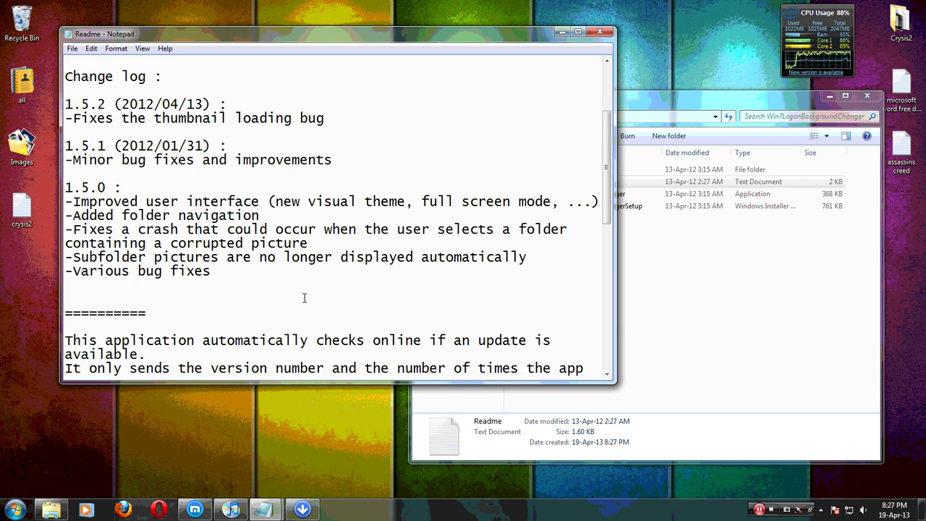
pyautogui.scroll(-10, 303, 298)
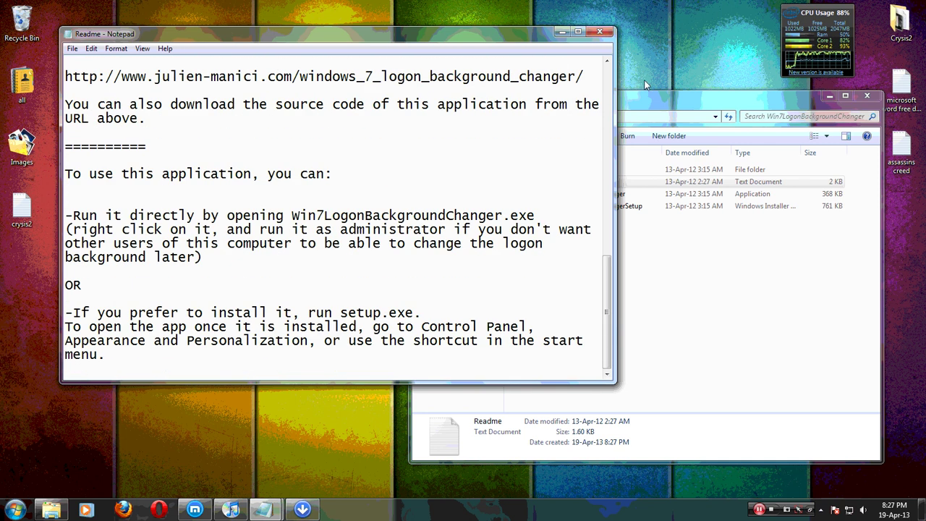
pyautogui.click(600, 31)
# - Run Win7LogonBackgroundChangerSetup, accept the license agreement and start installing to the default folder for Just me
pyautogui.doubleClick(579, 206)
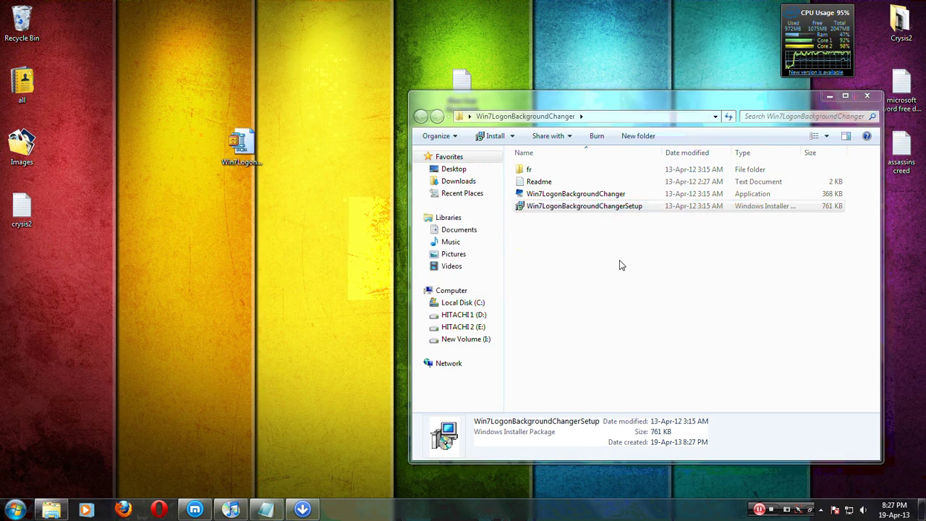
pyautogui.moveTo(521, 132); pyautogui.dragTo(270, 56)
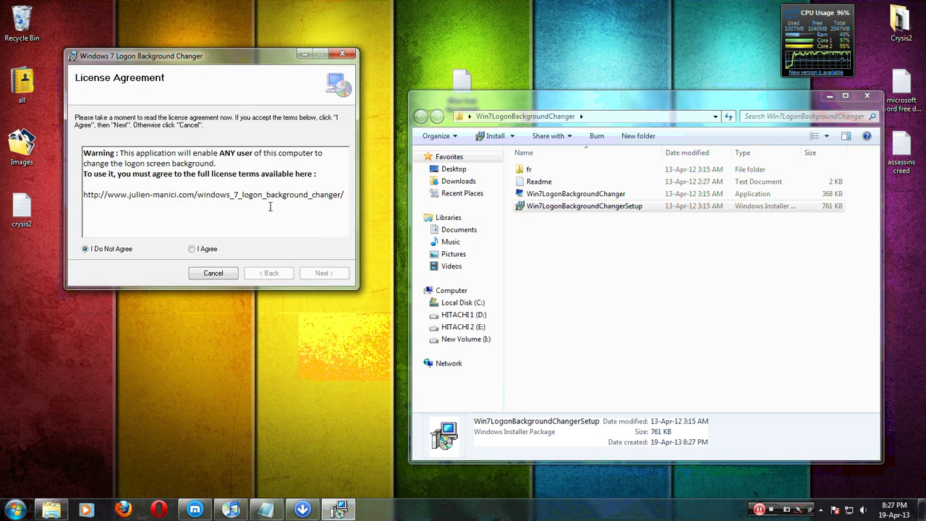
pyautogui.click(193, 249)
pyautogui.click(322, 274)
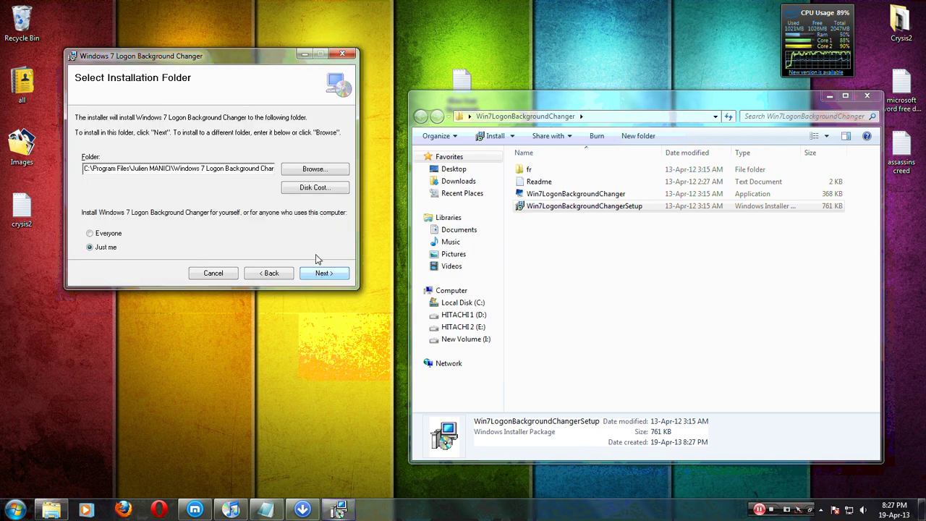
pyautogui.click(334, 273)
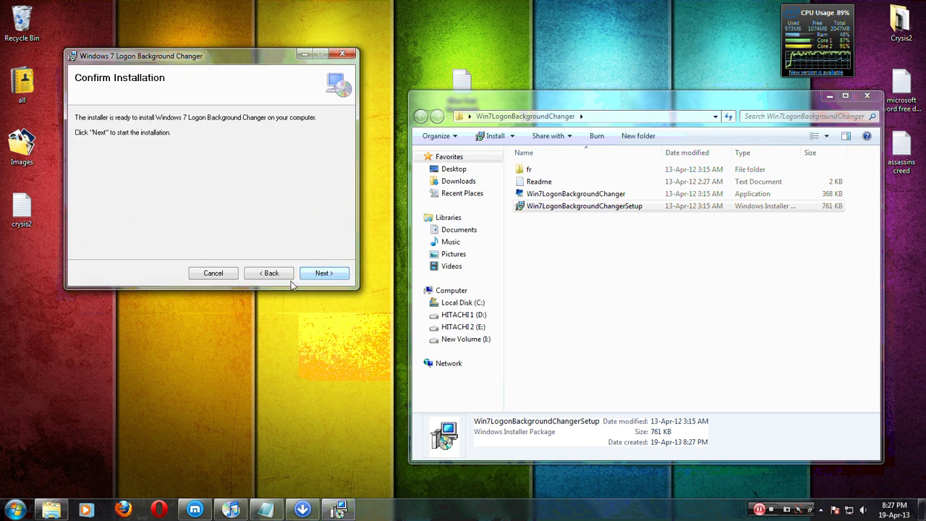
pyautogui.click(255, 278)
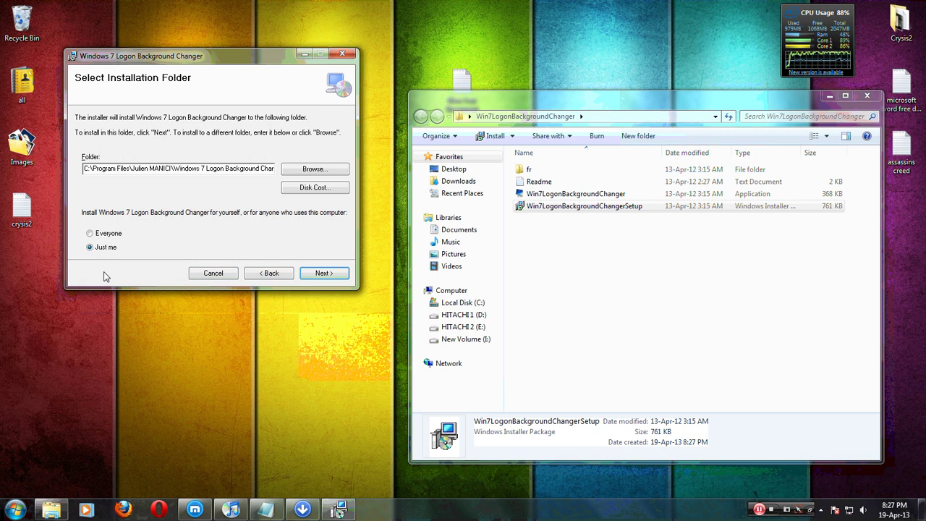
pyautogui.click(318, 275)
pyautogui.click(322, 273)
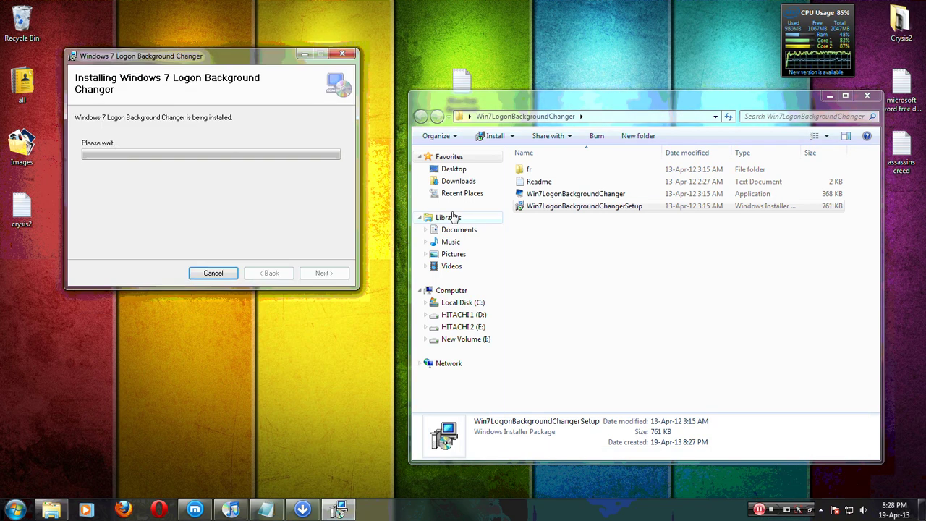
# - Look inside the fr subfolder and return to the Win7LogonBackgroundChanger folder
pyautogui.doubleClick(557, 172)
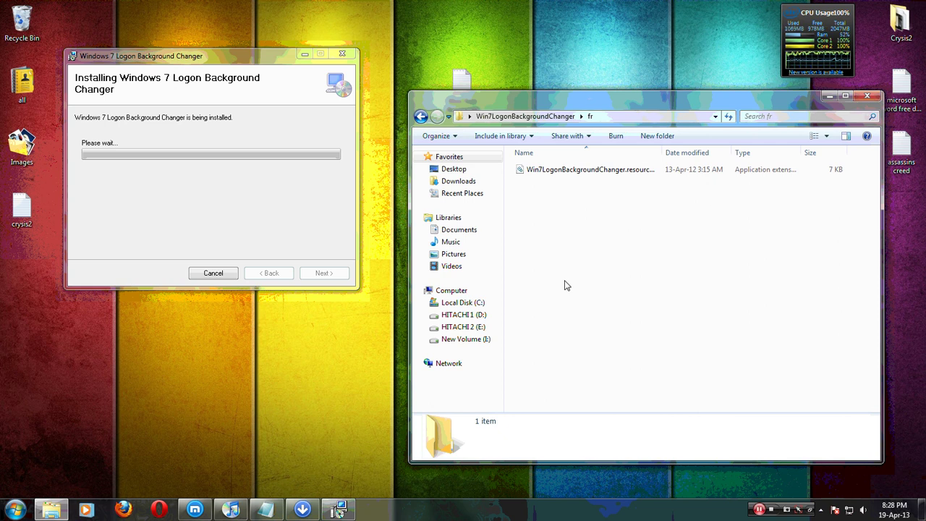
pyautogui.click(420, 116)
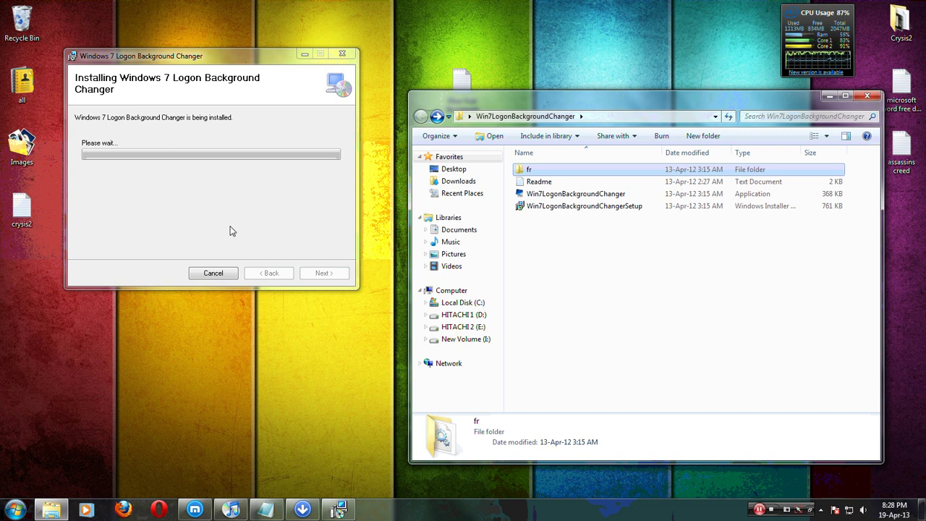
# - Move the installer and folder windows apart, refresh the desktop, and close the Windows 7 Logon Background Changer installer once installation completes
pyautogui.moveTo(275, 58); pyautogui.dragTo(294, 217)
pyautogui.rightClick(314, 102)
pyautogui.click(340, 144)
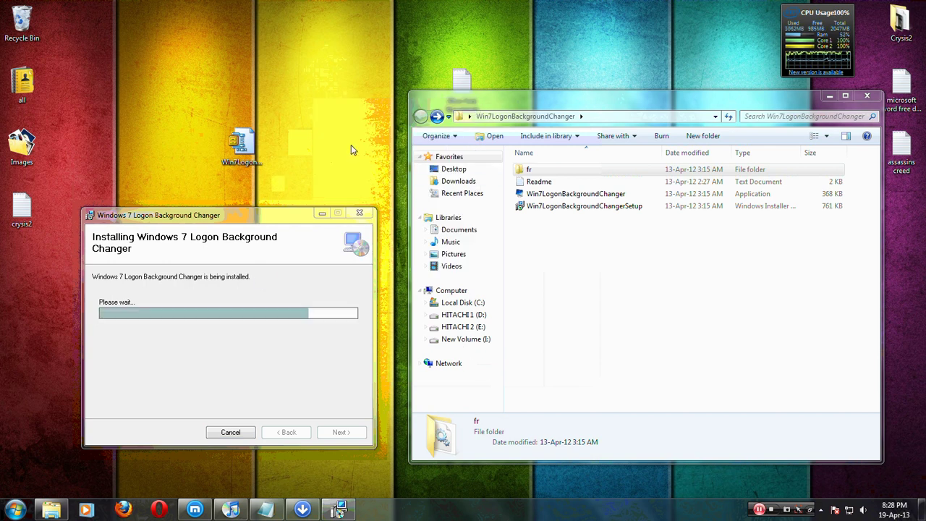
pyautogui.moveTo(456, 97)
pyautogui.mouseDown()
pyautogui.moveTo(670, 101)
pyautogui.moveTo(469, 90)
pyautogui.mouseUp()
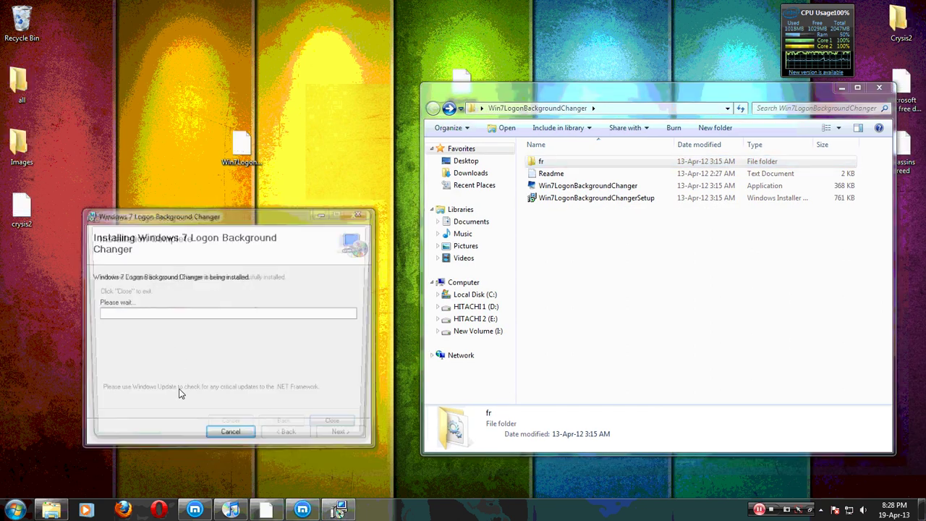
pyautogui.click(345, 431)
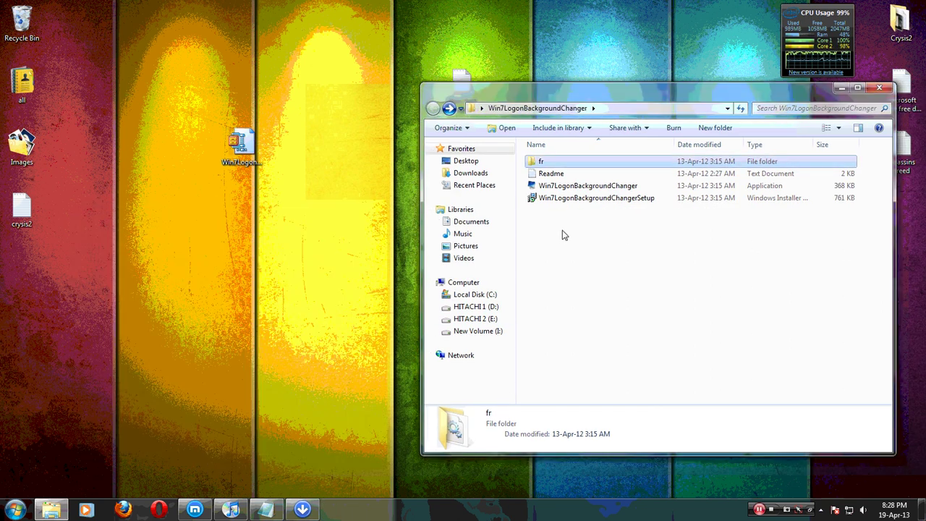
# - Launch Win7LogonBackgroundChanger from the extracted folder, maximize its window and switch it to full screen
pyautogui.click(547, 188)
pyautogui.press('Return')
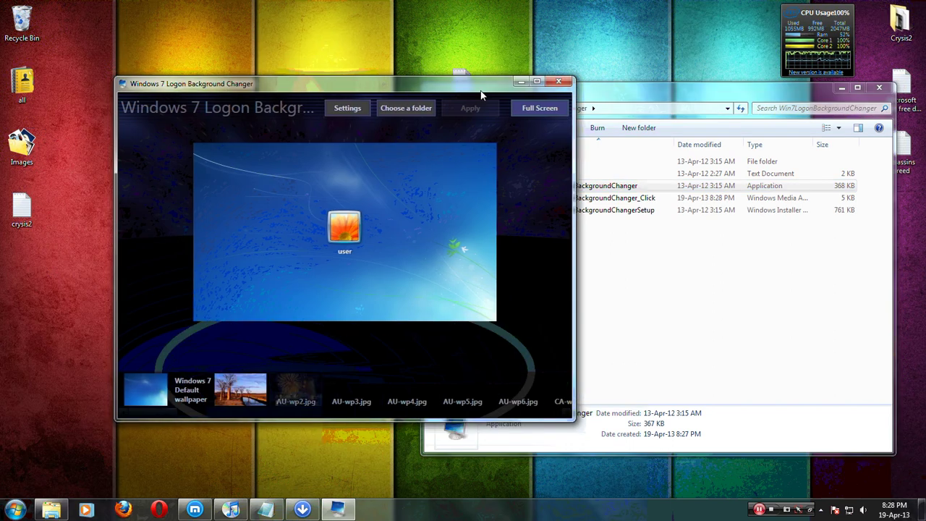
pyautogui.doubleClick(482, 93)
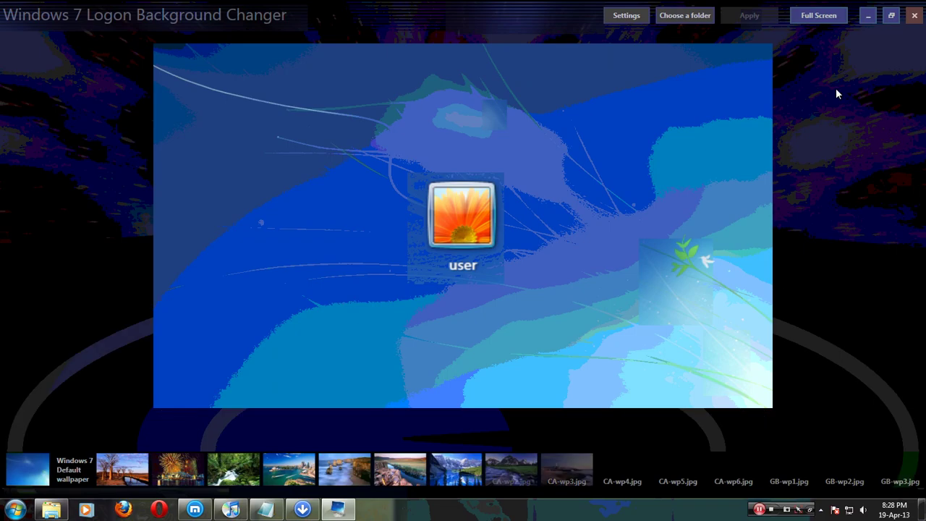
pyautogui.click(819, 15)
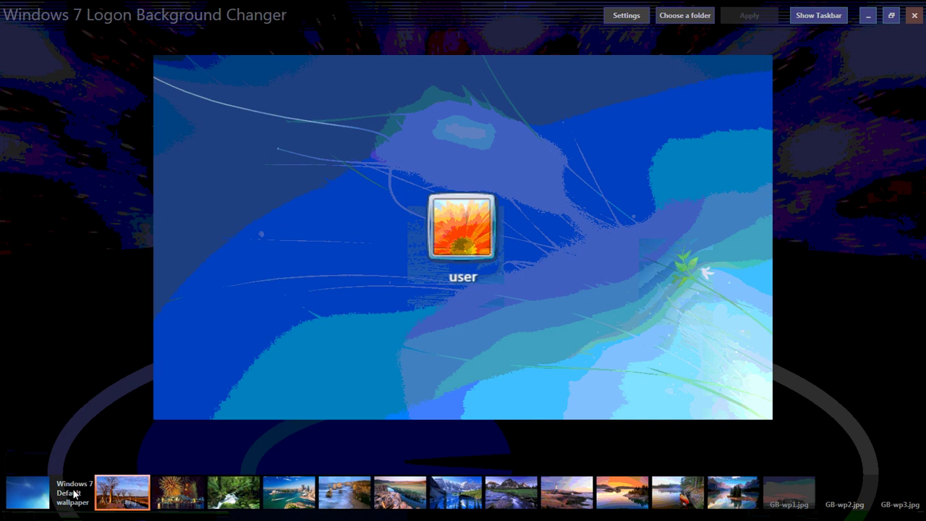
# - Browse the available wallpapers to AU-wp4.jpg and apply it as the logon background
pyautogui.scroll(-2, 99, 493)
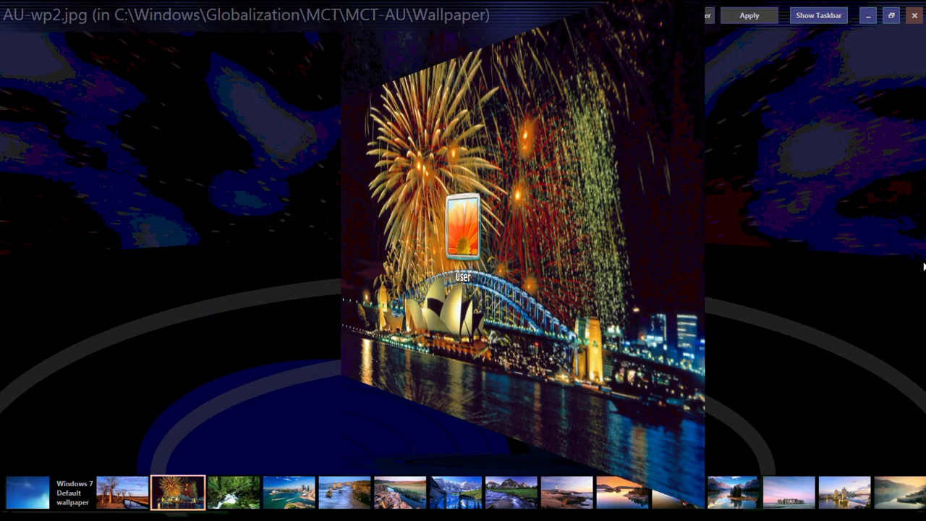
pyautogui.scroll(-1, 925, 267)
pyautogui.scroll(-1, 924, 267)
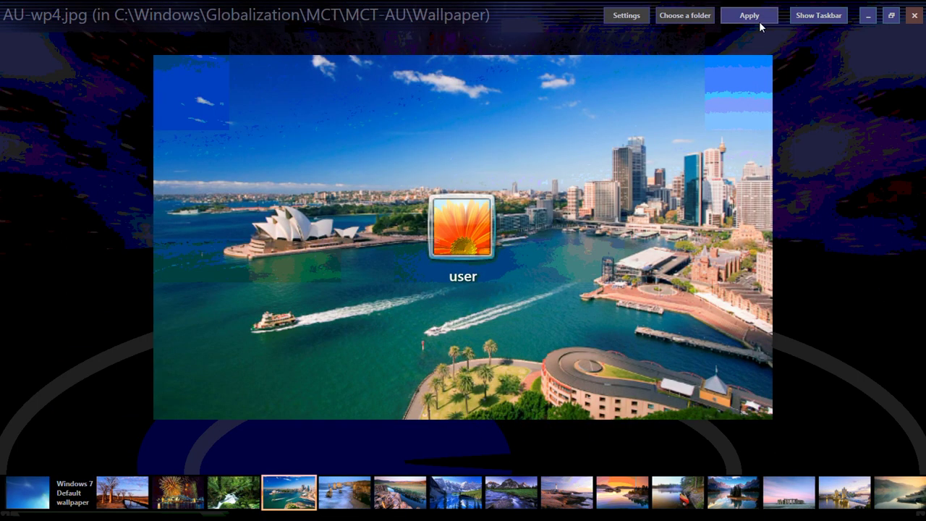
pyautogui.click(749, 16)
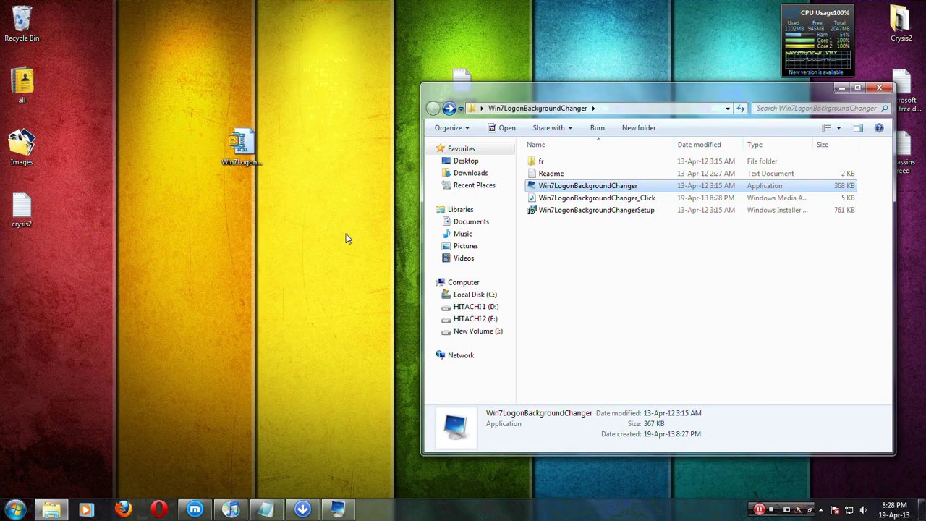
# - Lock the computer to view the AU-wp4.jpg logon background
pyautogui.click(15, 509)
pyautogui.click(204, 480)
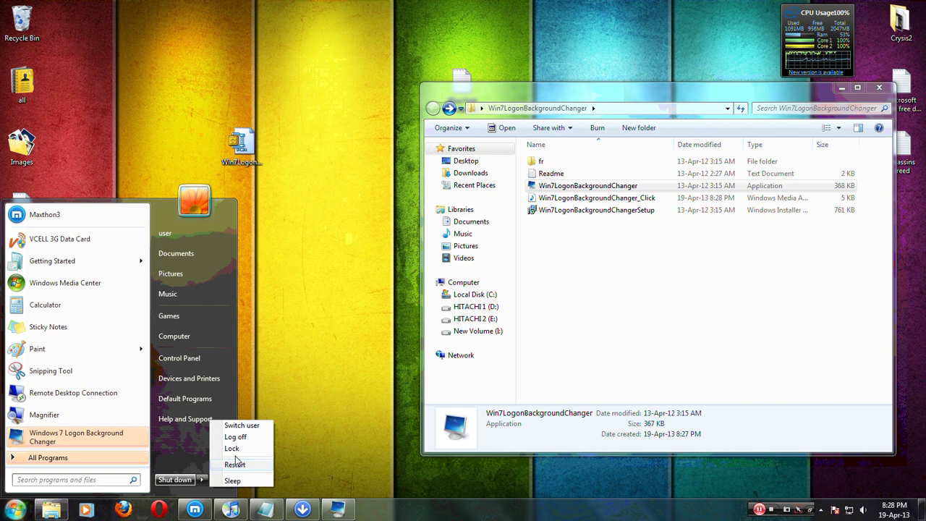
pyautogui.click(325, 443)
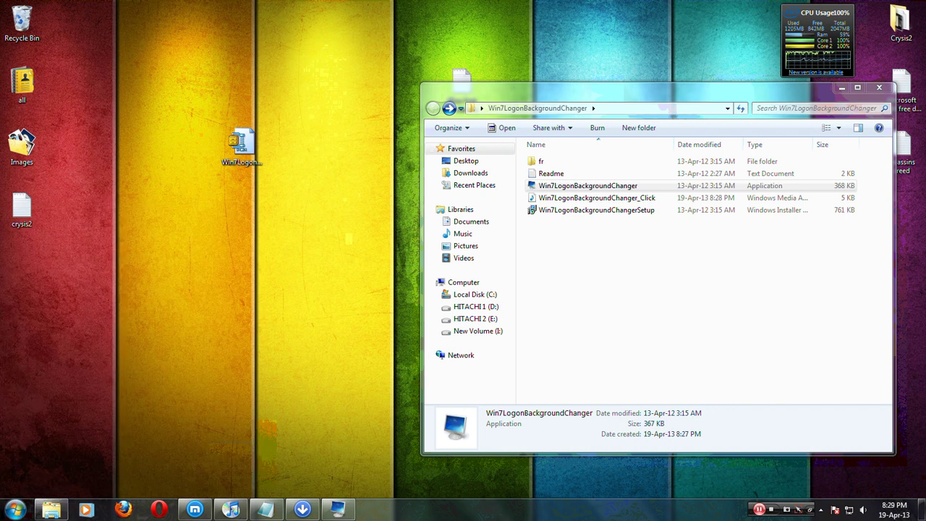
# - Return to Windows 7 Logon Background Changer, select the CA-wp5.jpg wallpaper and apply it as the logon background
pyautogui.click(337, 510)
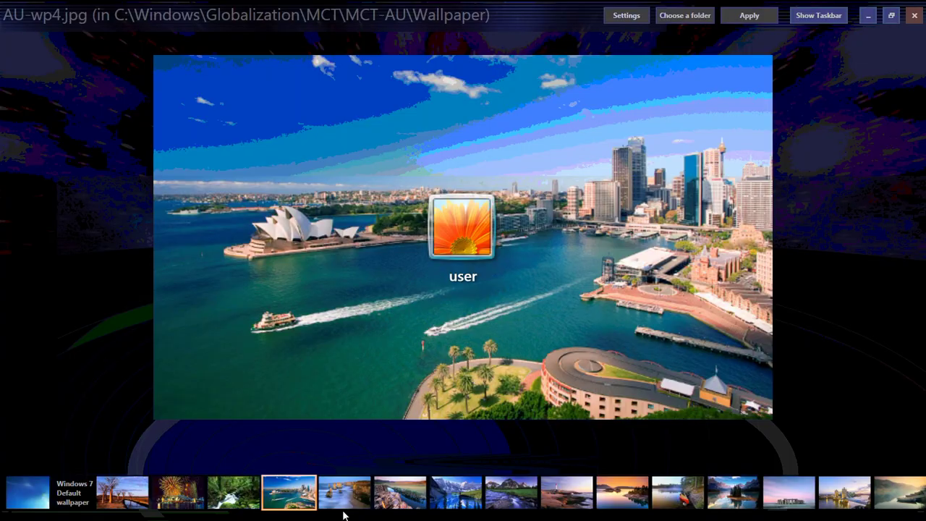
pyautogui.click(689, 497)
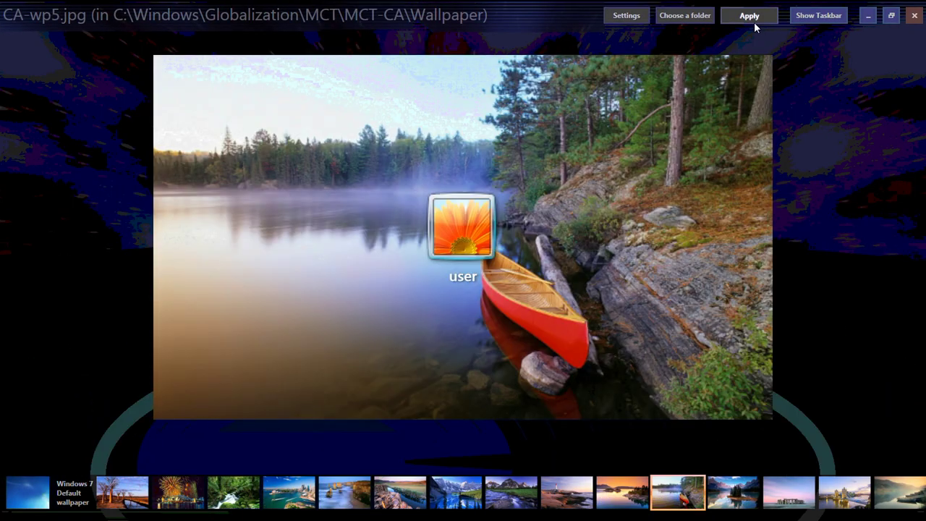
pyautogui.click(750, 16)
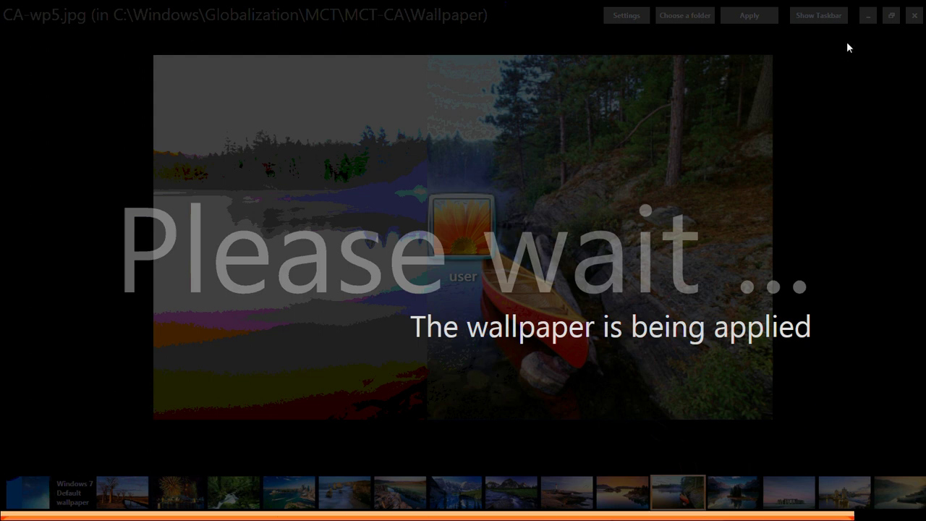
# - Minimize the background changer and lock the computer to view the CA-wp5.jpg logon background
pyautogui.click(869, 15)
pyautogui.press('super')
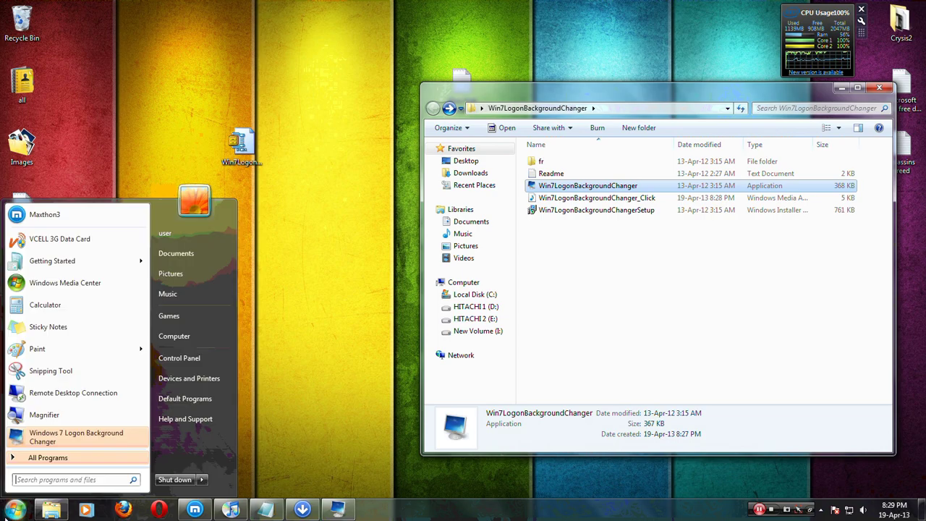
pyautogui.moveTo(204, 480)
pyautogui.click(244, 463)
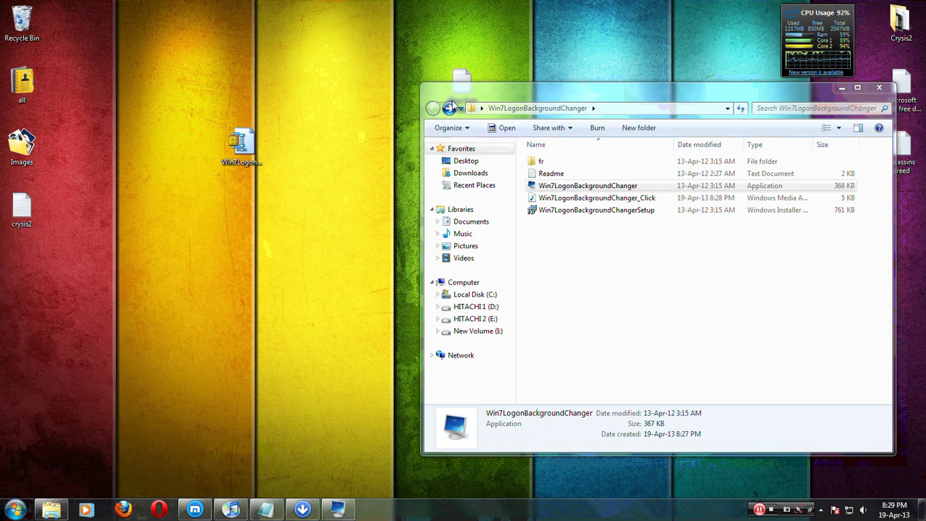
# - Switch to the New Text Document note in Notepad, add the closing line "tata......" and close it without saving
pyautogui.moveTo(265, 509)
pyautogui.click(337, 432)
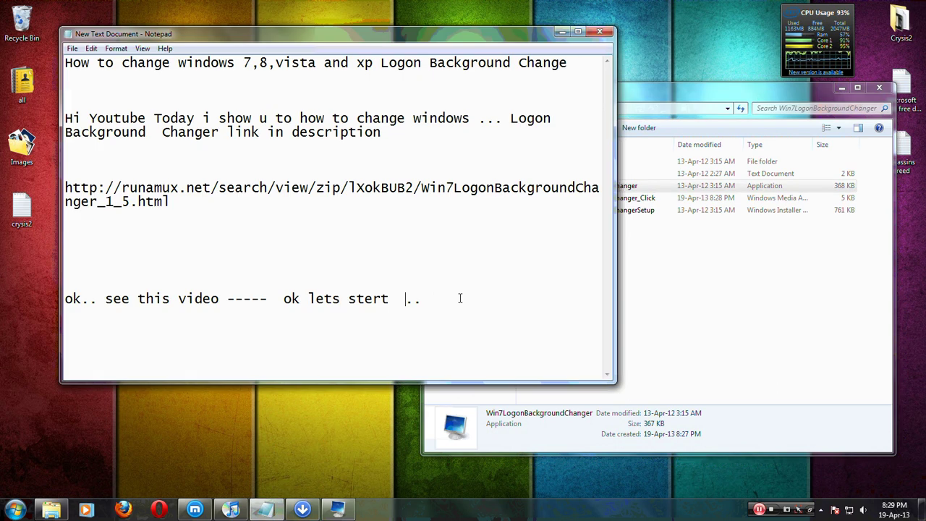
pyautogui.press('Return')
pyautogui.press('Return')
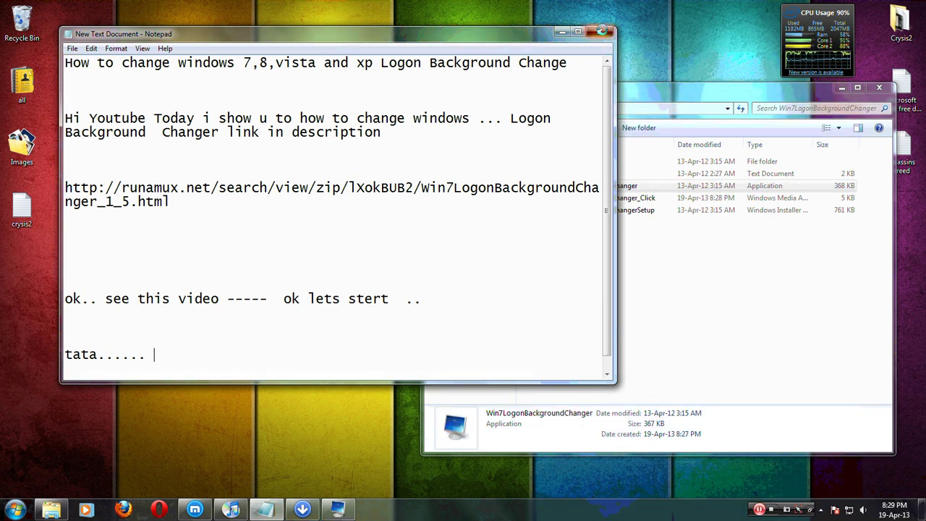
pyautogui.hotkey('alt', 'F4')
pyautogui.press('n')
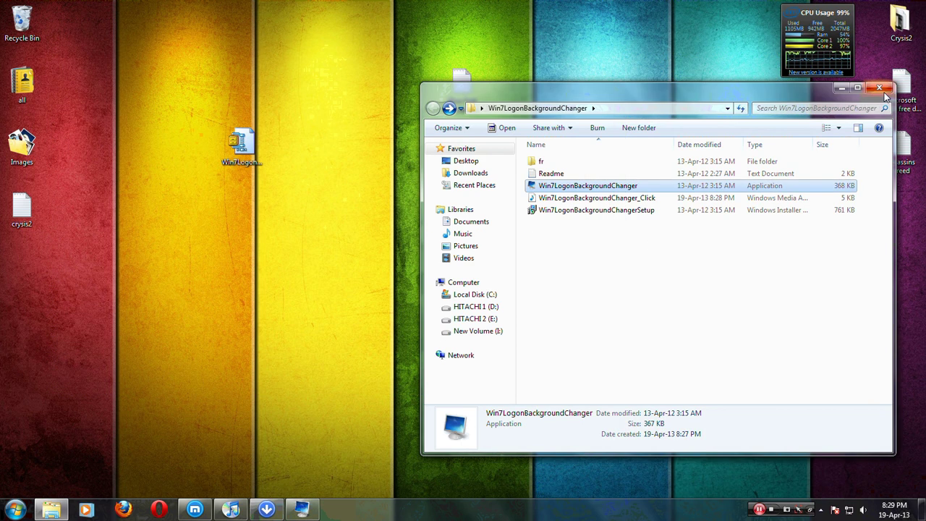
# - Close the Win7LogonBackgroundChanger folder window and the background changer, leaving the desktop clear
pyautogui.click(565, 173)
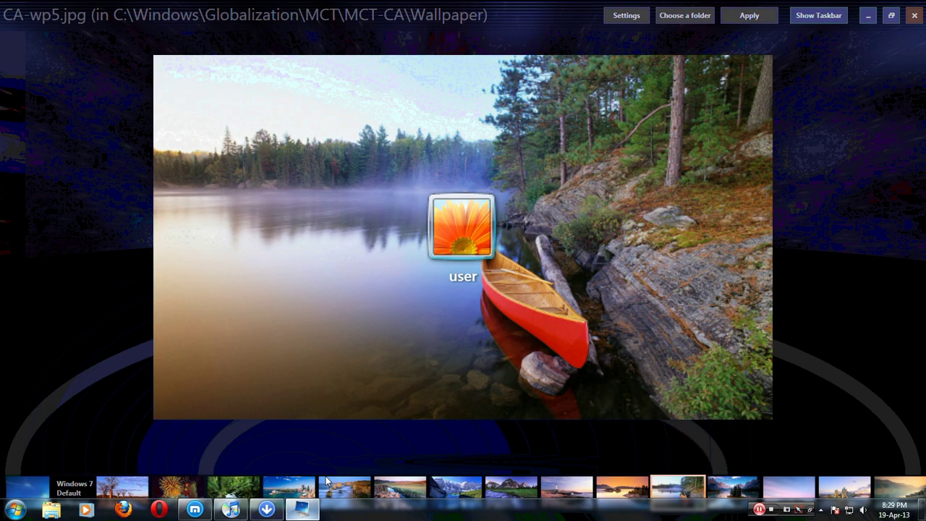
pyautogui.hotkey('alt', 'F4')
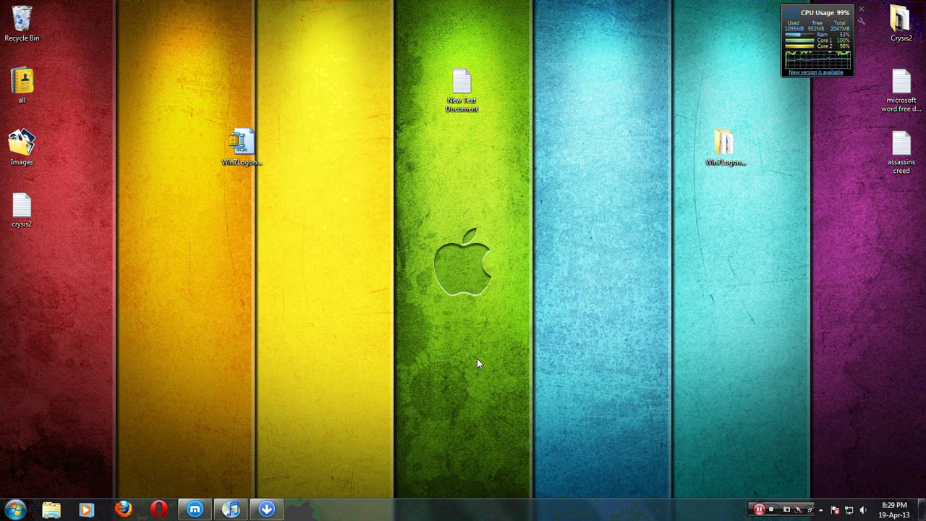